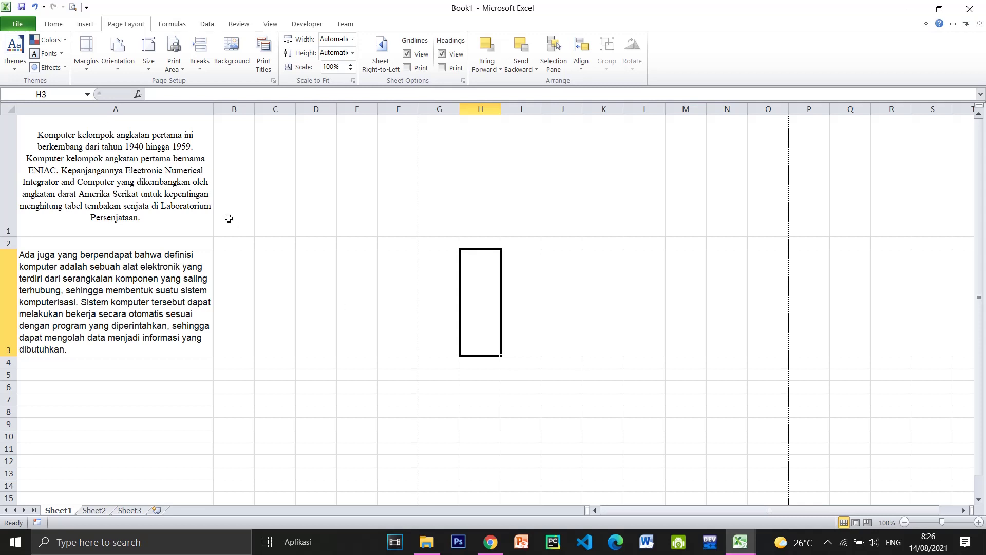
Select cells A1, B3, D1, H1, D1 and C3 in turn on Sheet1
click(21, 124)
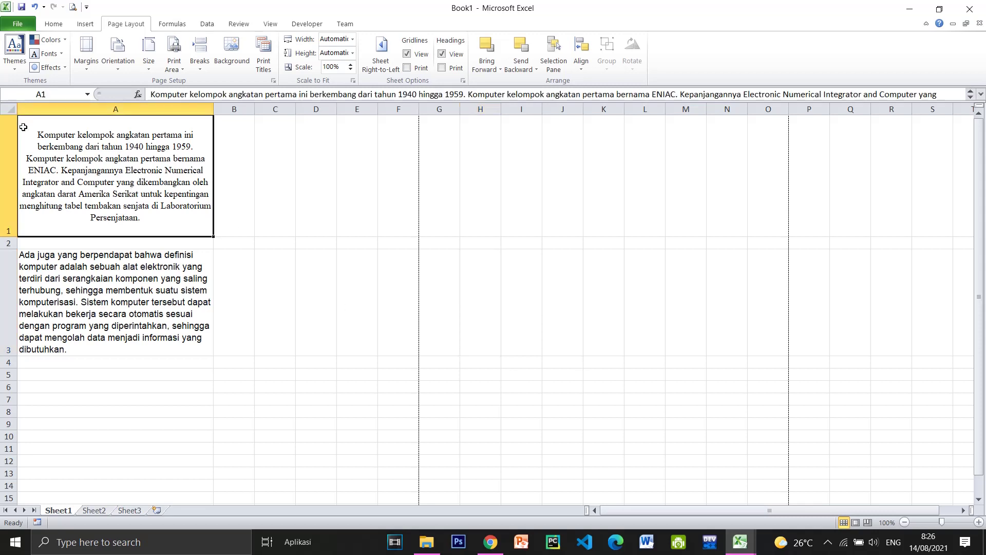
click(227, 253)
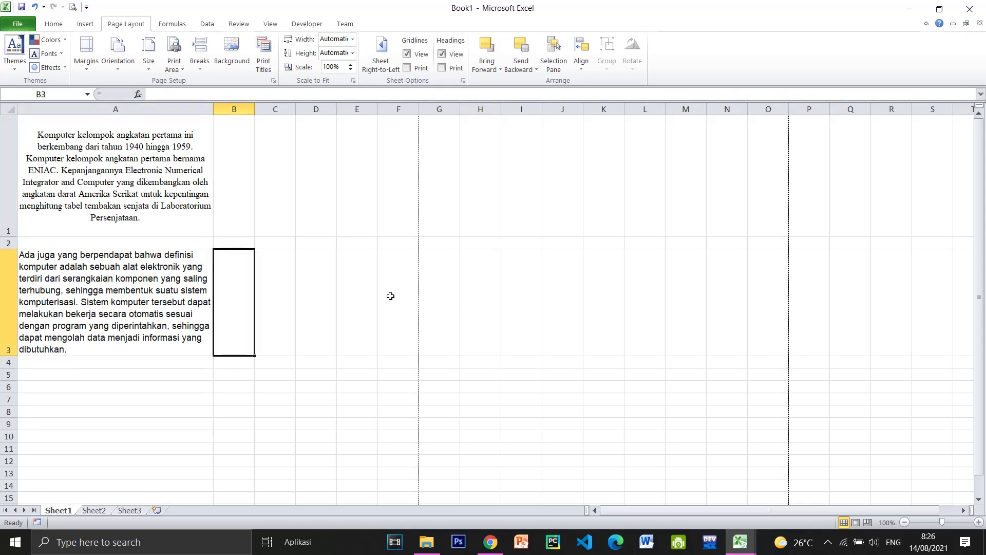
click(317, 192)
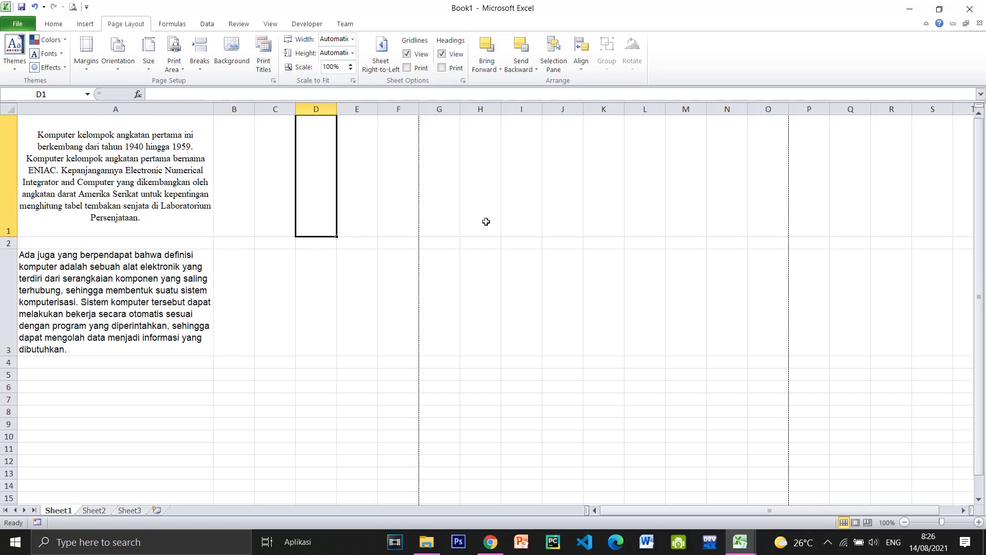
click(487, 224)
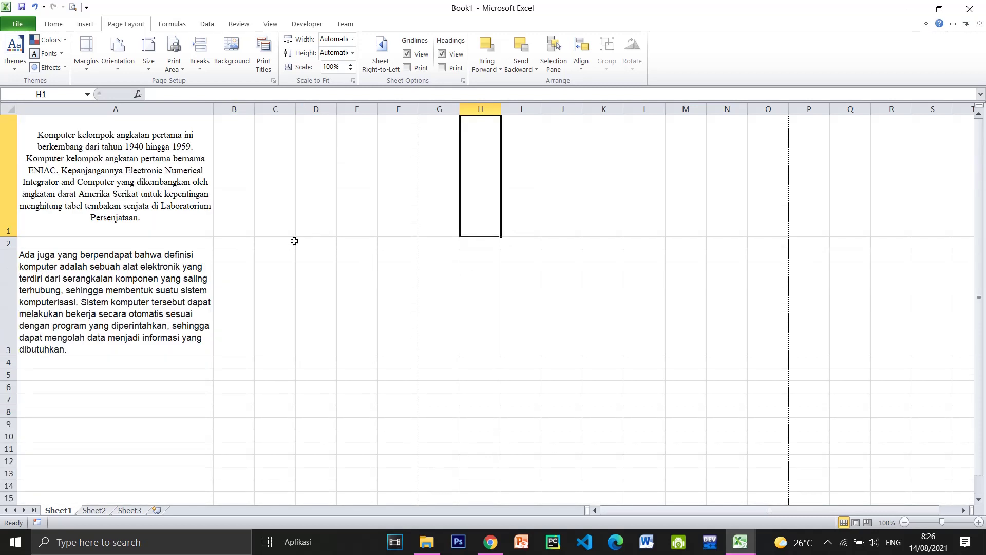
click(331, 191)
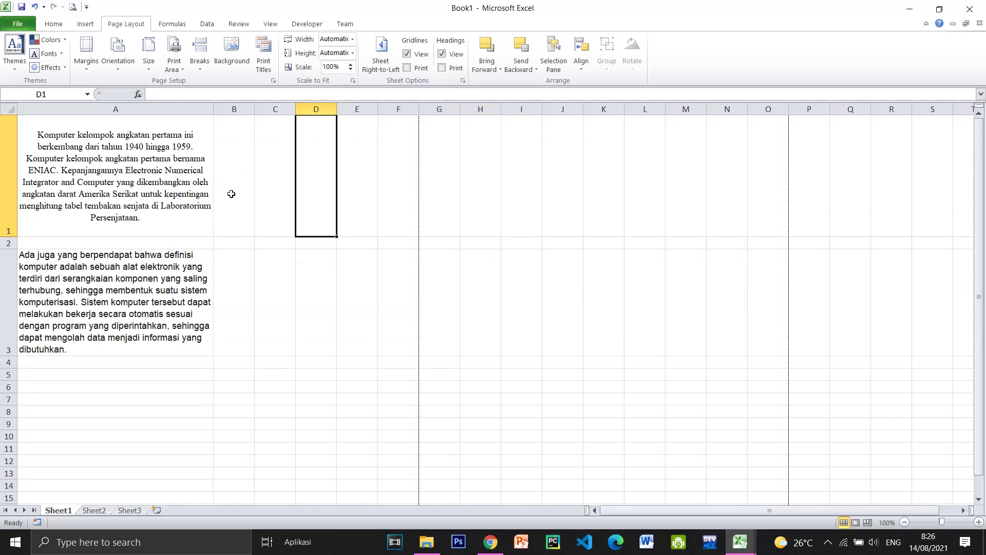
click(279, 286)
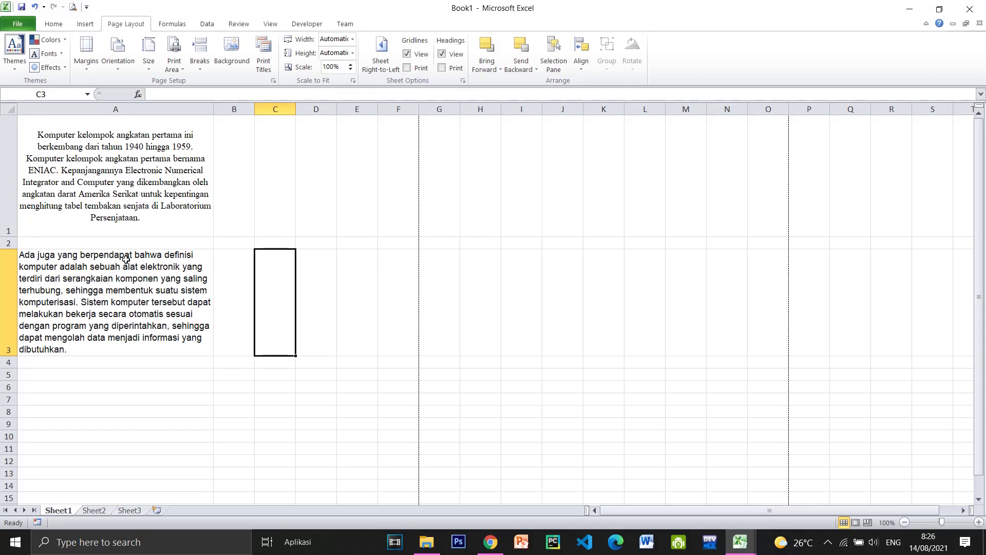
Preview Book1's printout, with the text at the page's top-left, then return to the sheet
click(20, 25)
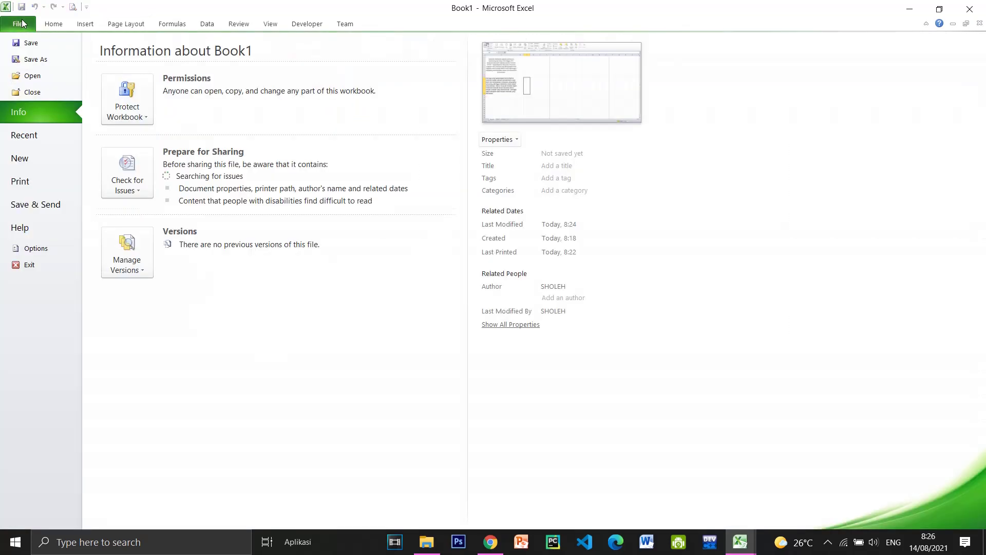
click(21, 182)
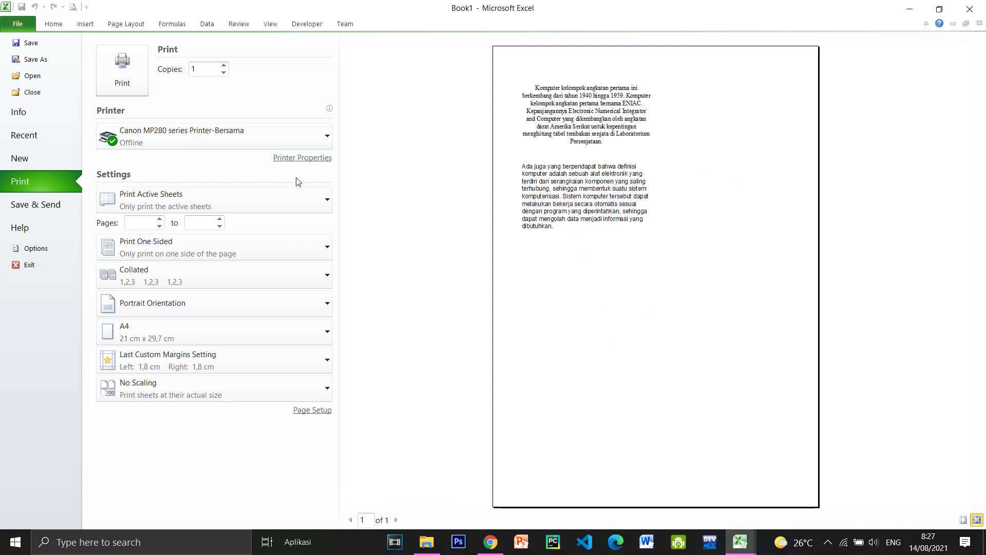
click(15, 26)
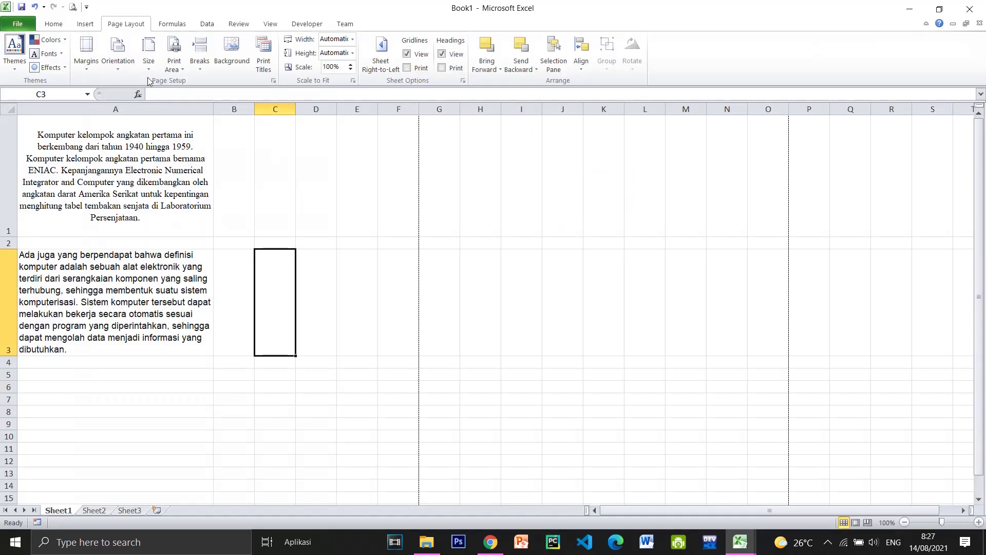
click(308, 179)
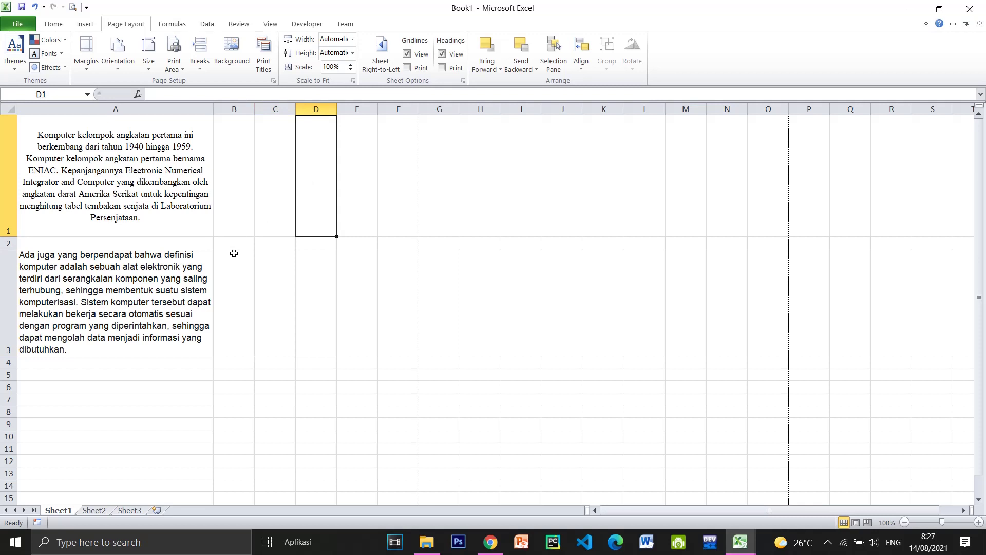
click(96, 277)
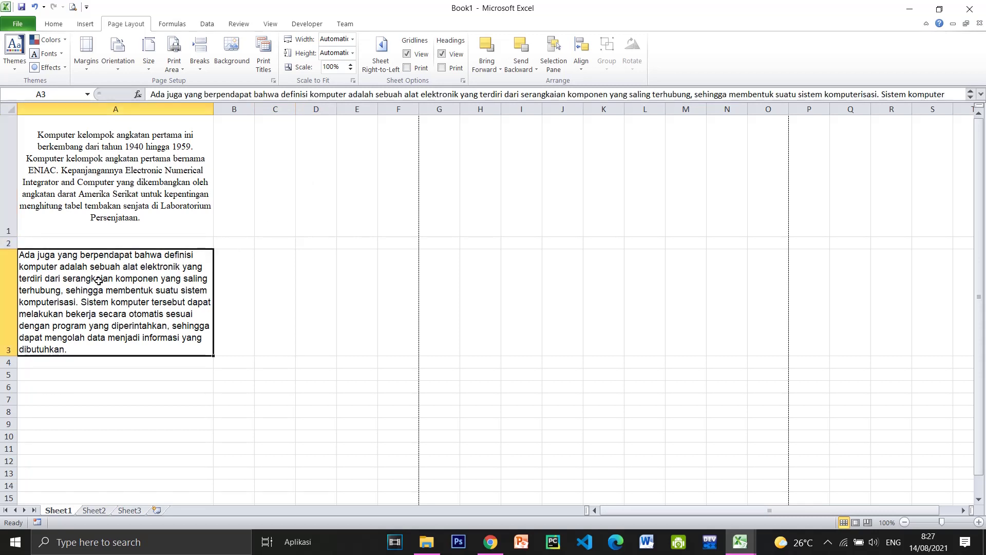
click(273, 295)
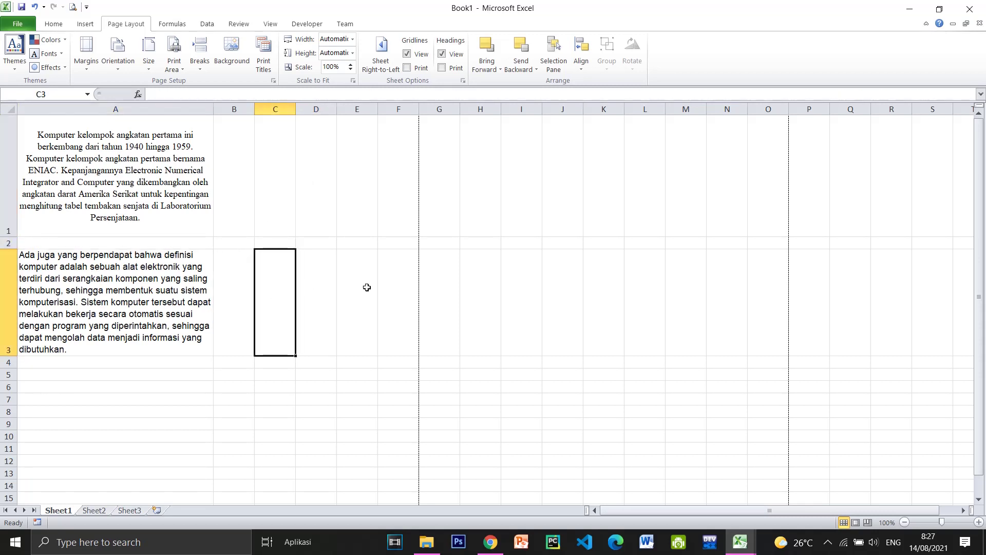
click(55, 25)
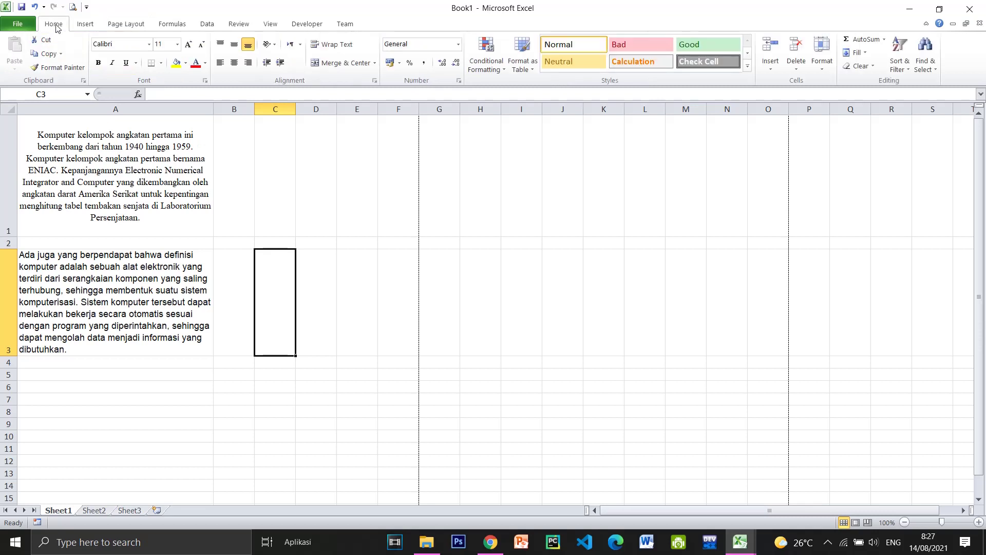
click(121, 25)
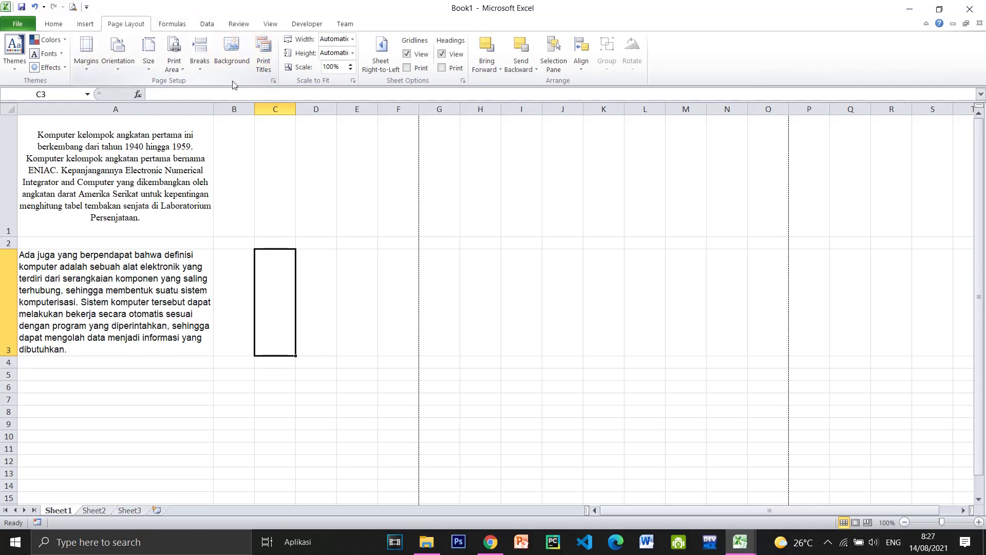
In Page Setup keep A4 paper and show margins of 1,8 left/right and 1,9 top/bottom
click(274, 82)
click(275, 83)
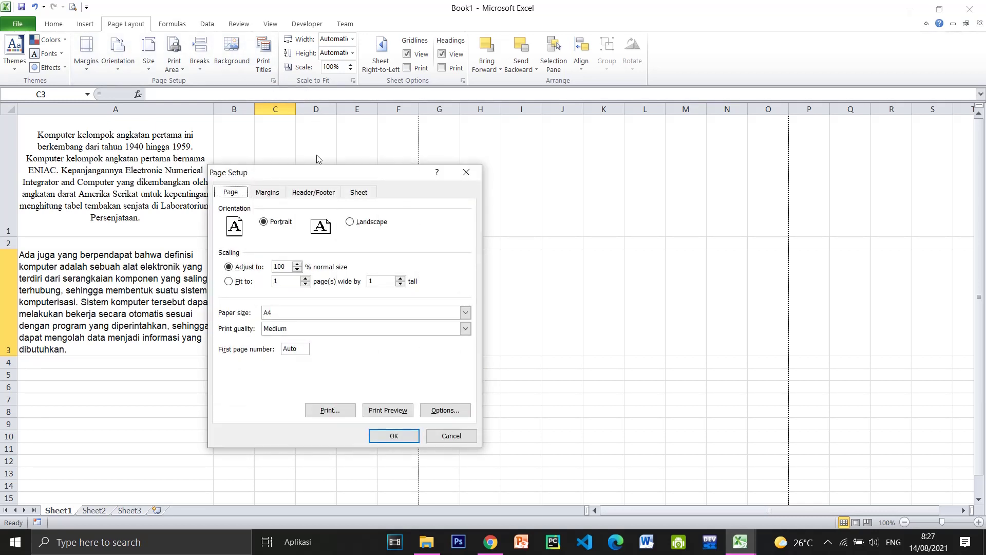
drag(317, 176, 385, 100)
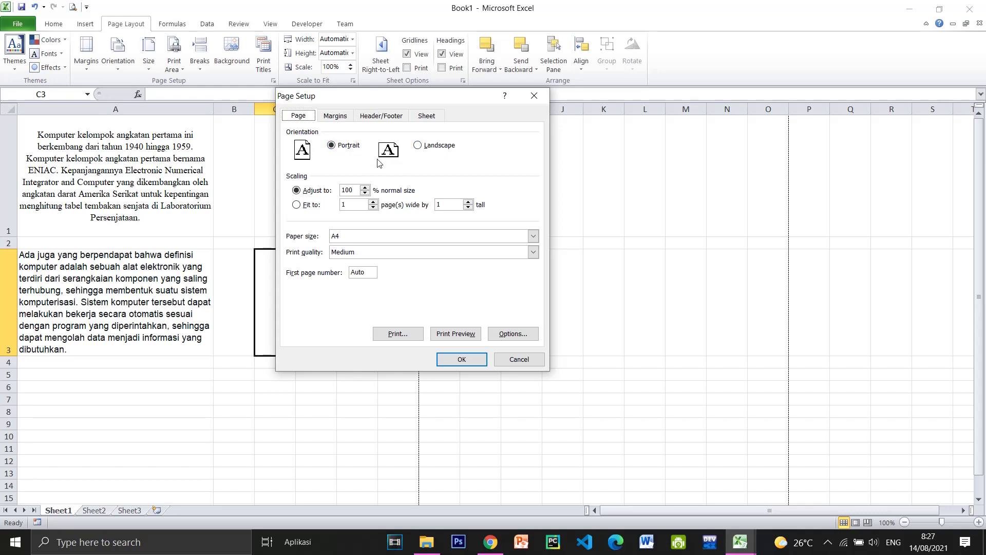
click(352, 237)
click(351, 238)
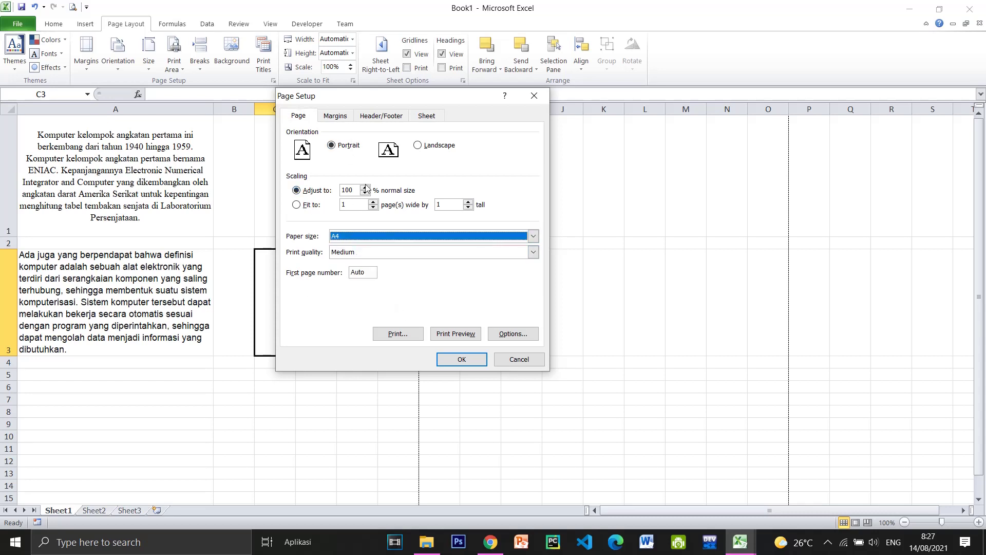
click(336, 116)
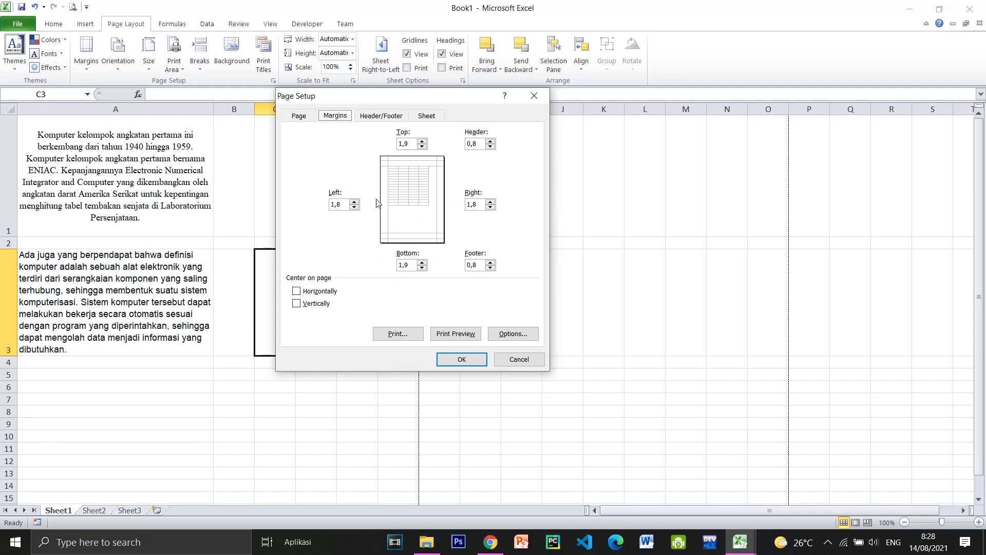
Centre the page horizontally and vertically in Page Setup, then preview the printout
drag(440, 98, 532, 114)
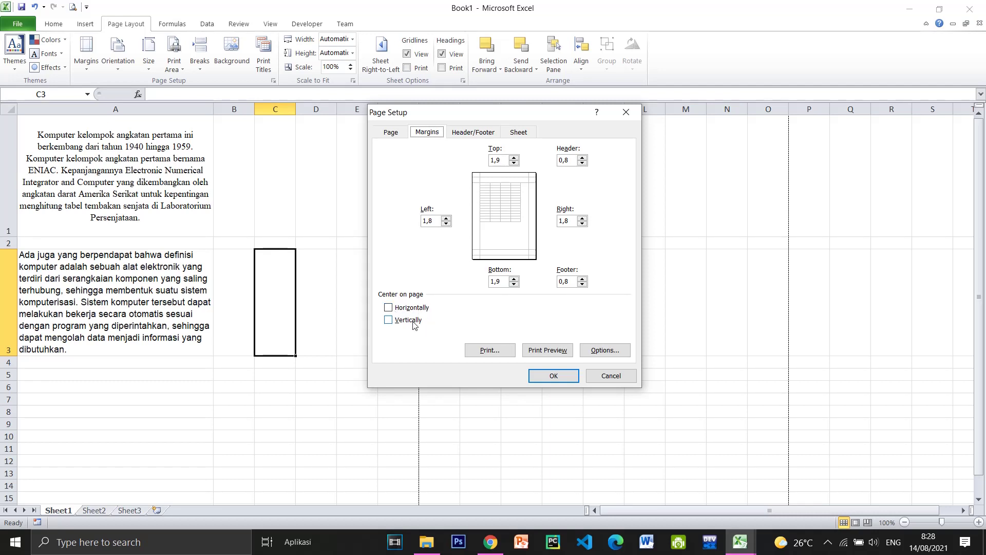
click(388, 308)
click(389, 321)
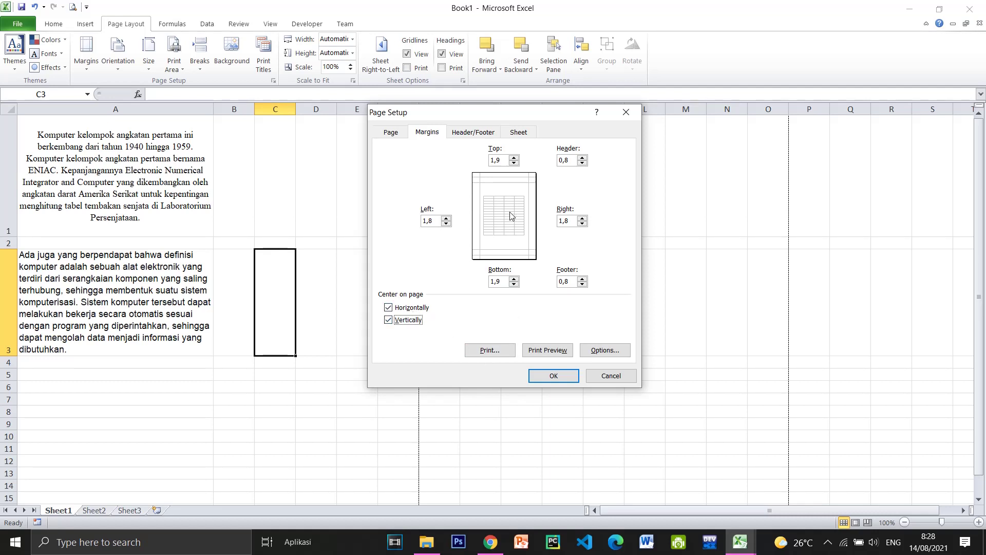
click(554, 351)
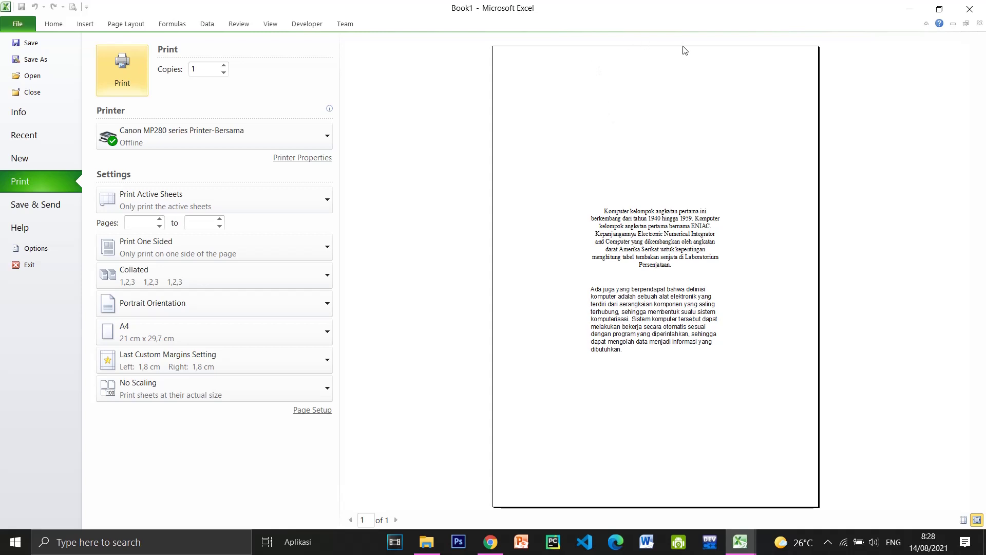
Leave the print preview and return to Book1's Sheet1
click(17, 25)
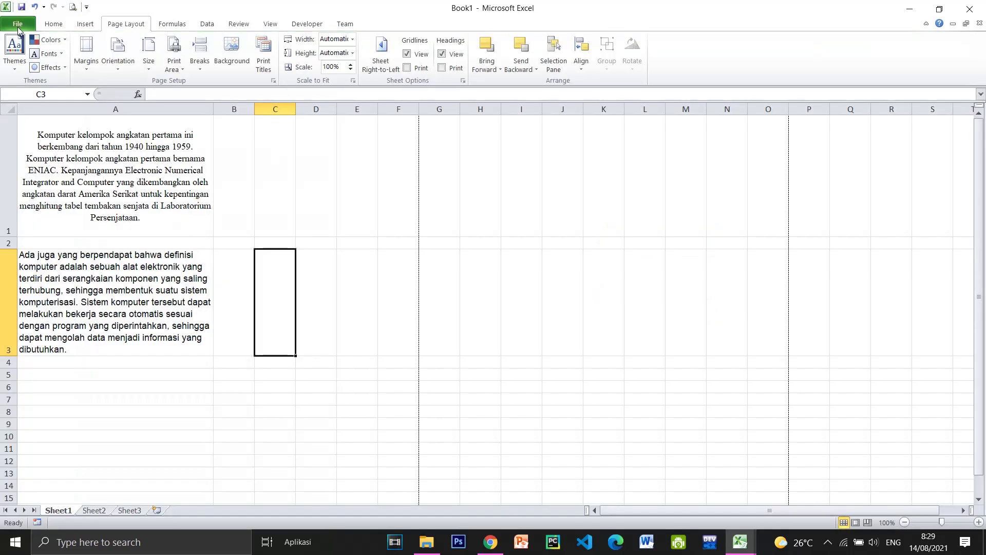
Turn off horizontal centring on the Margins tab, preview the vertically centred page, and return
click(273, 80)
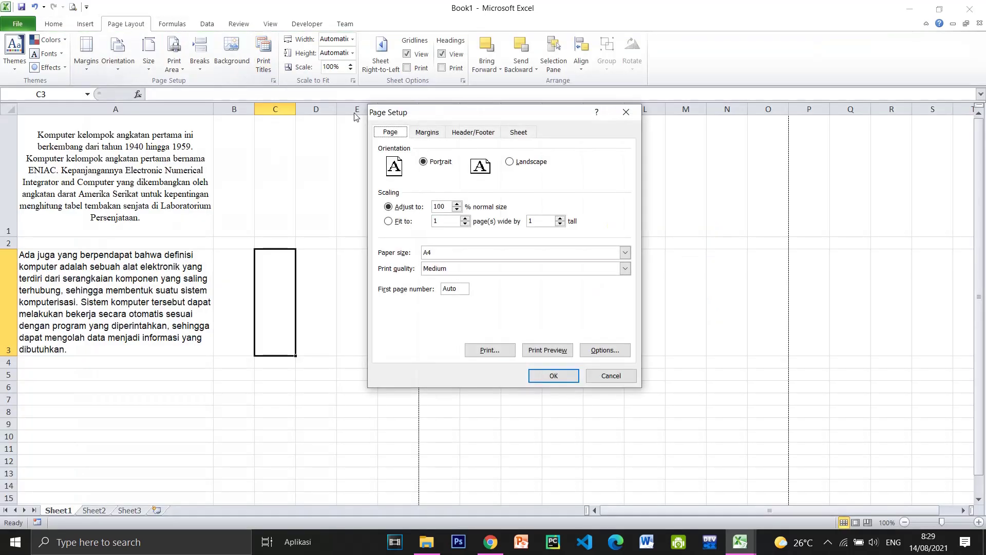
click(438, 139)
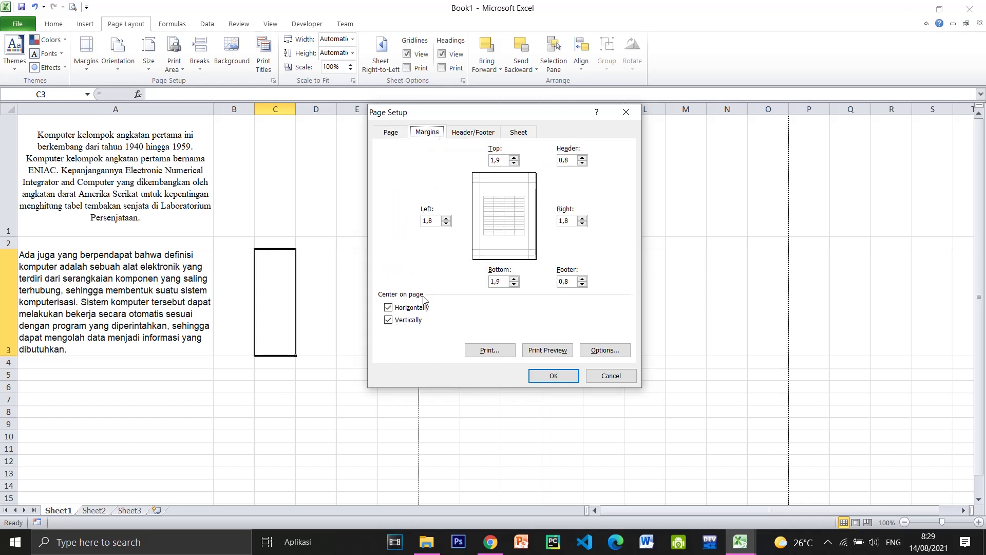
click(389, 308)
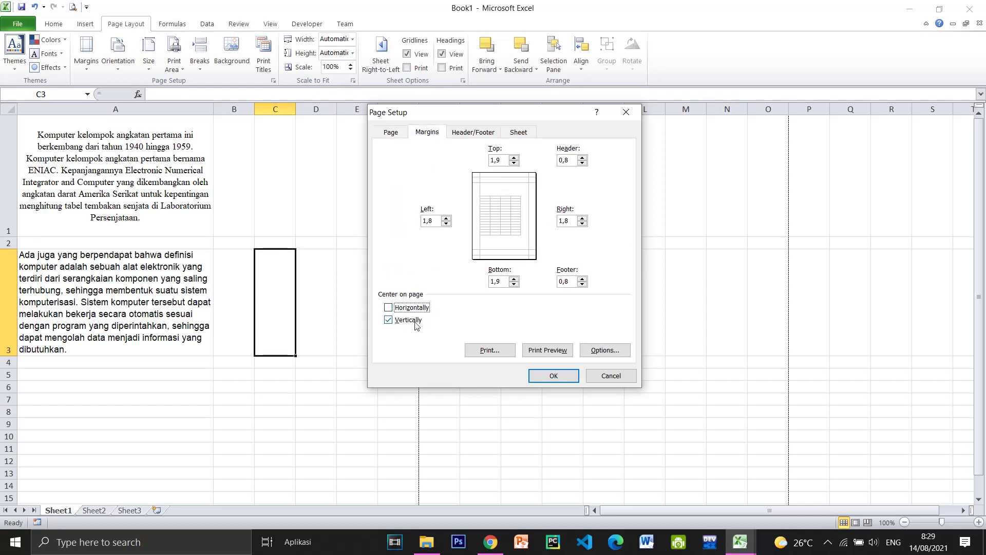
click(547, 352)
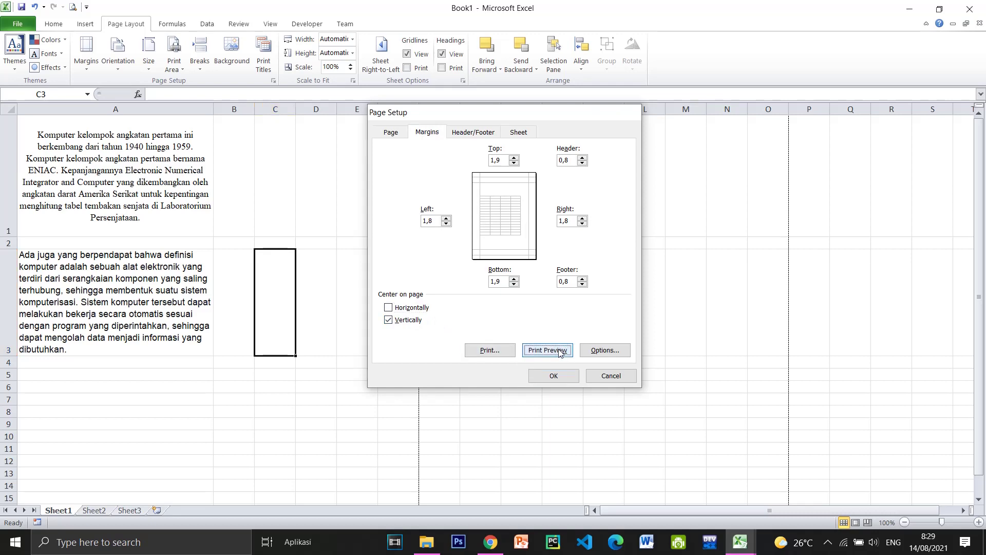
click(126, 24)
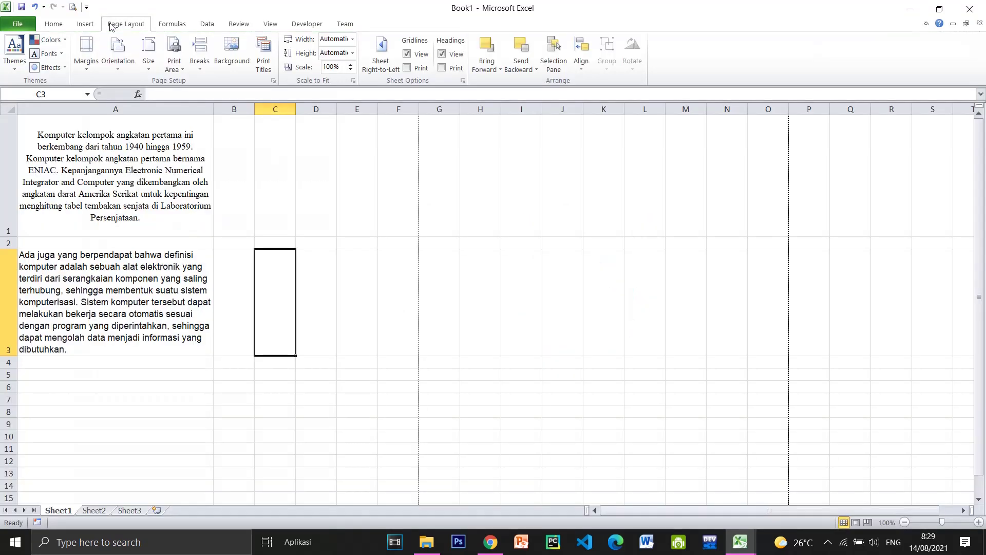
On the Margins tab turn horizontal centring on and vertical centring off, then apply
click(274, 80)
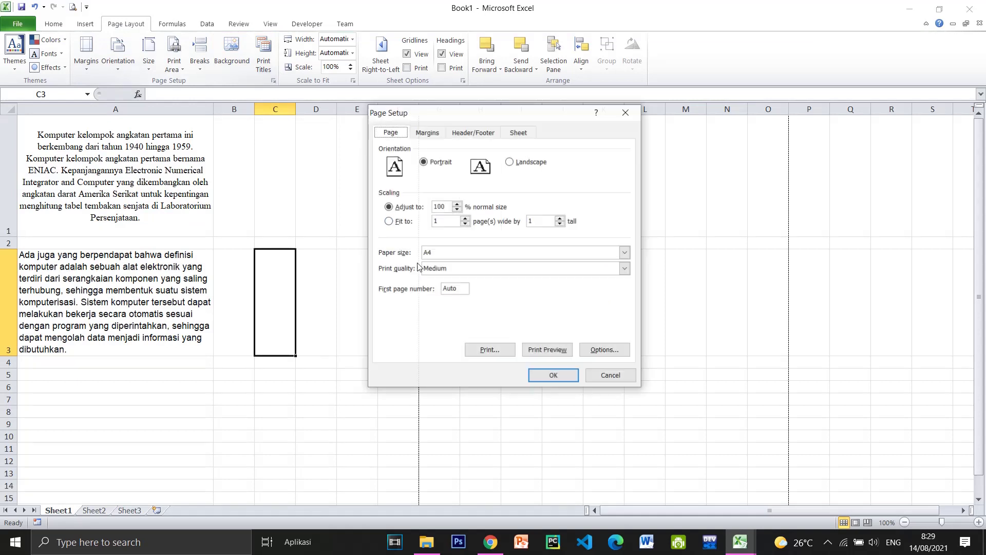
click(430, 132)
click(388, 308)
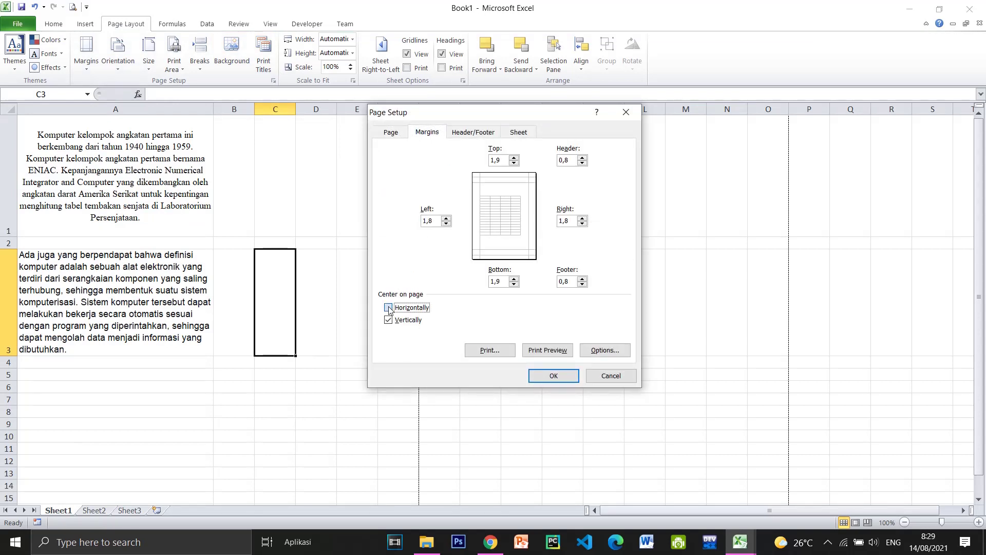
click(388, 319)
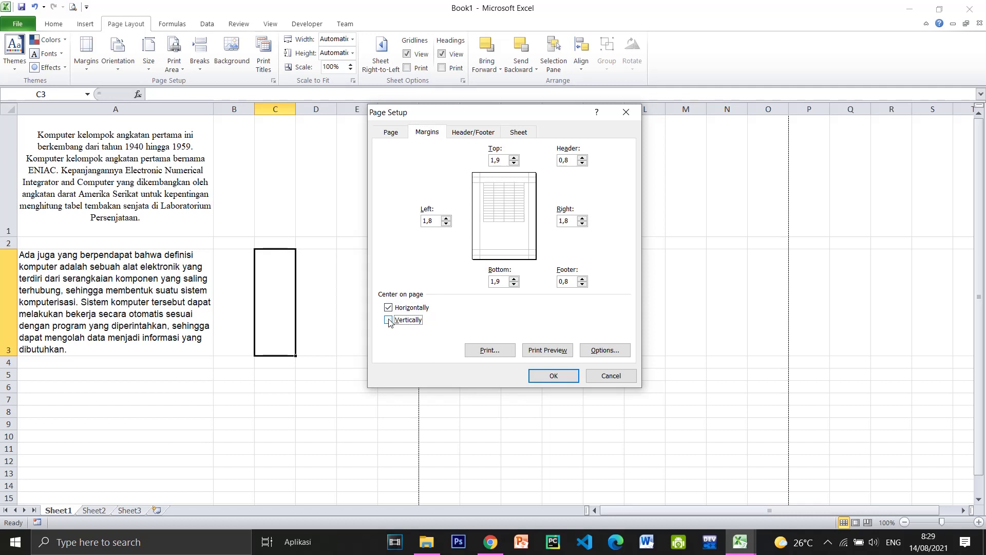
click(546, 376)
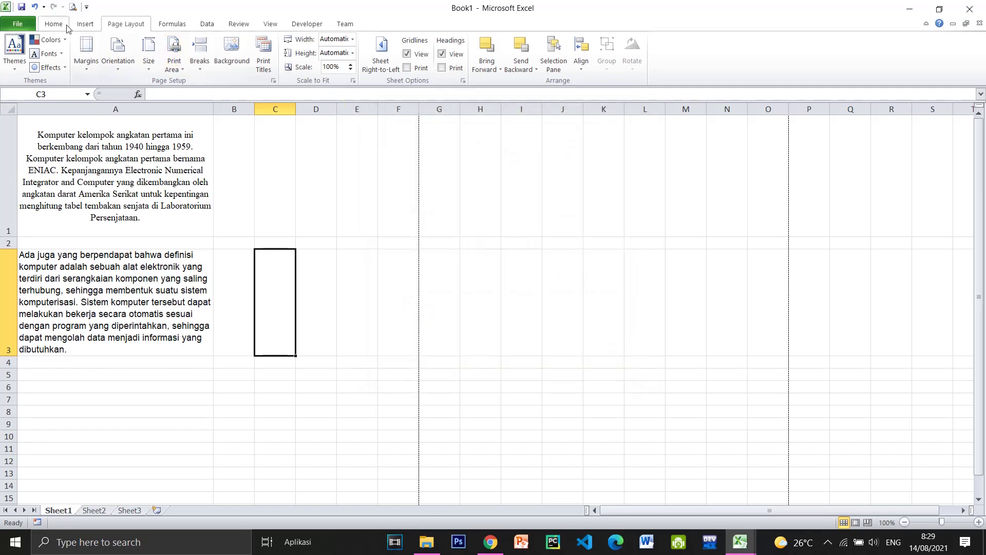
click(31, 24)
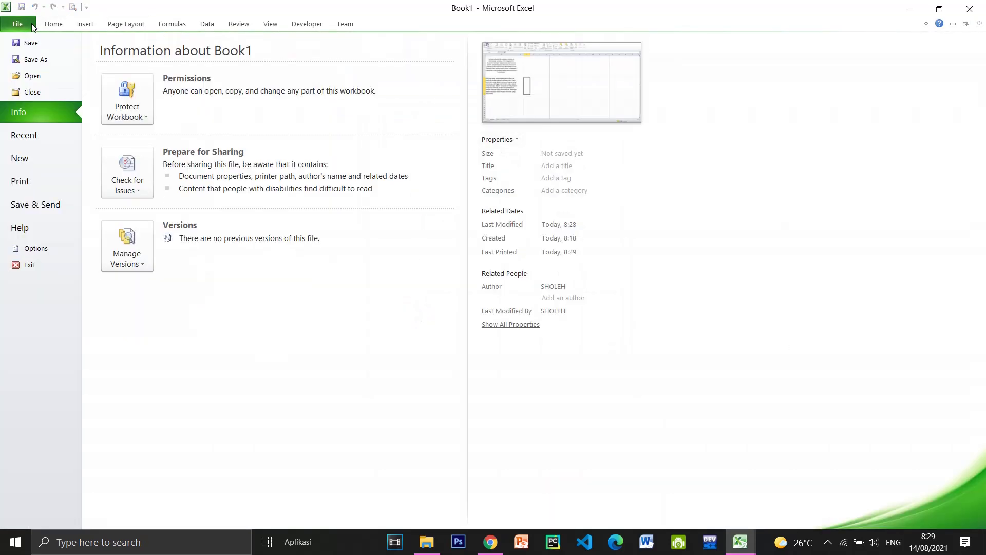
Show Book1's print preview with both paragraphs centred horizontally at the page top
click(43, 181)
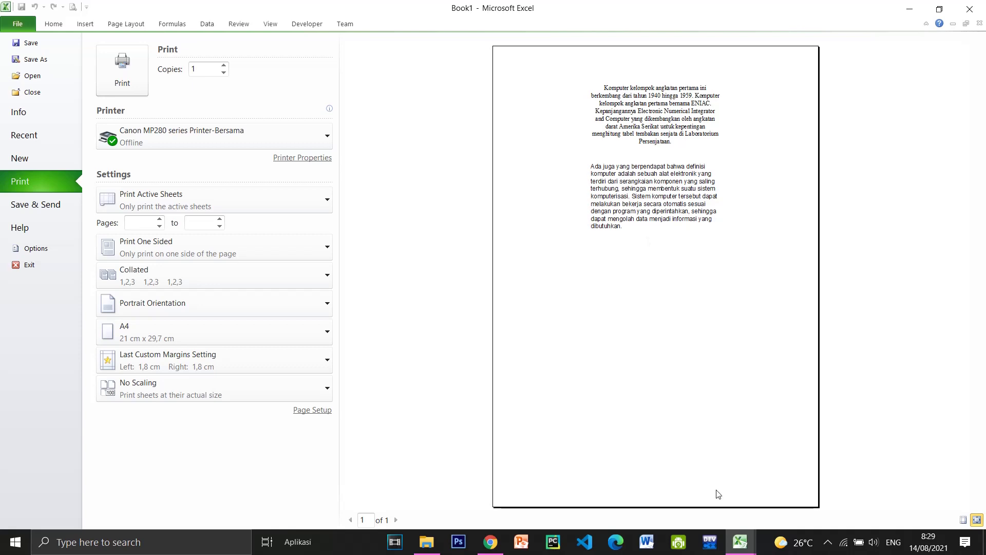
Bring the YT EXCEL workbook forward, check its uncentred preview, and open Page Setup
mouse_move(740, 542)
click(776, 506)
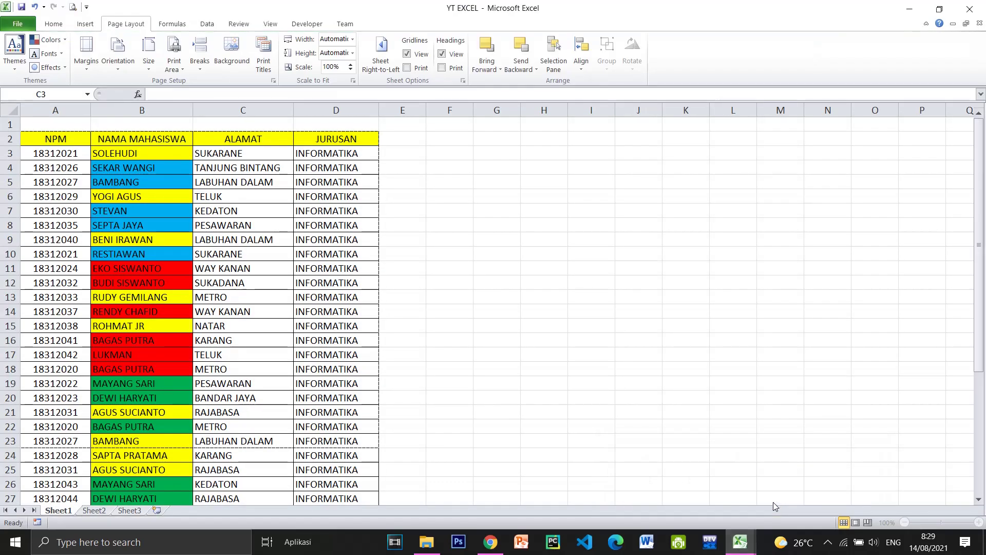
scroll(463, 388, down, 2)
scroll(462, 388, up, 1)
scroll(462, 387, up, 1)
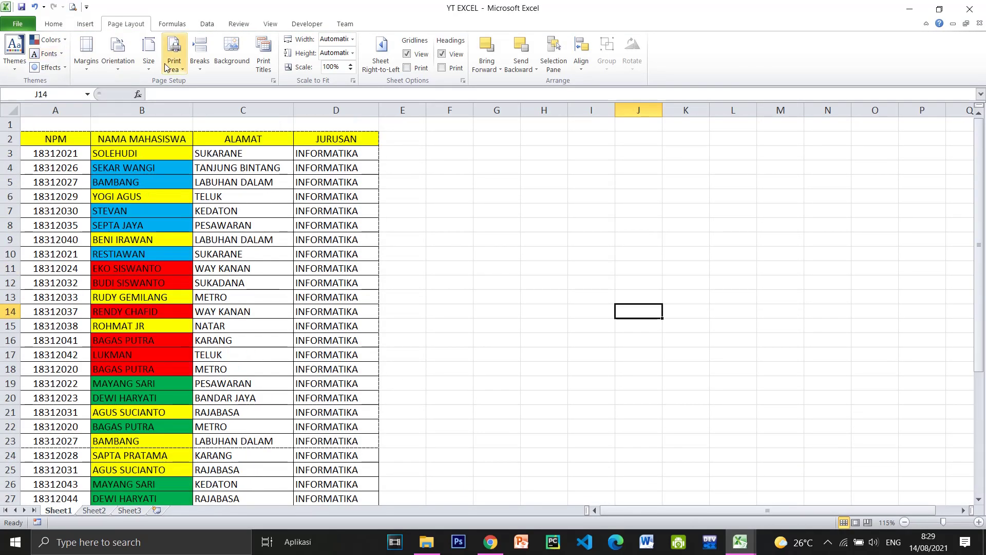
click(22, 25)
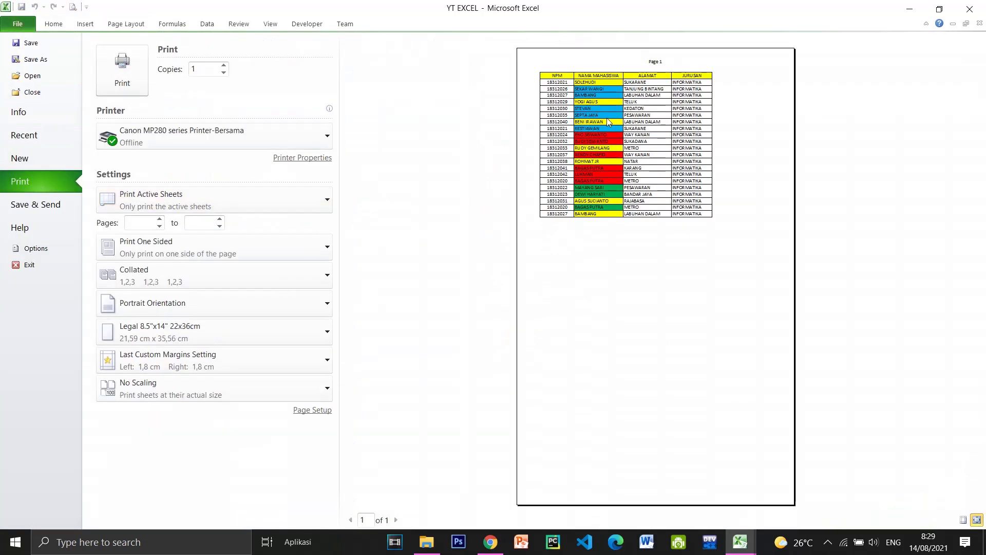
click(6, 27)
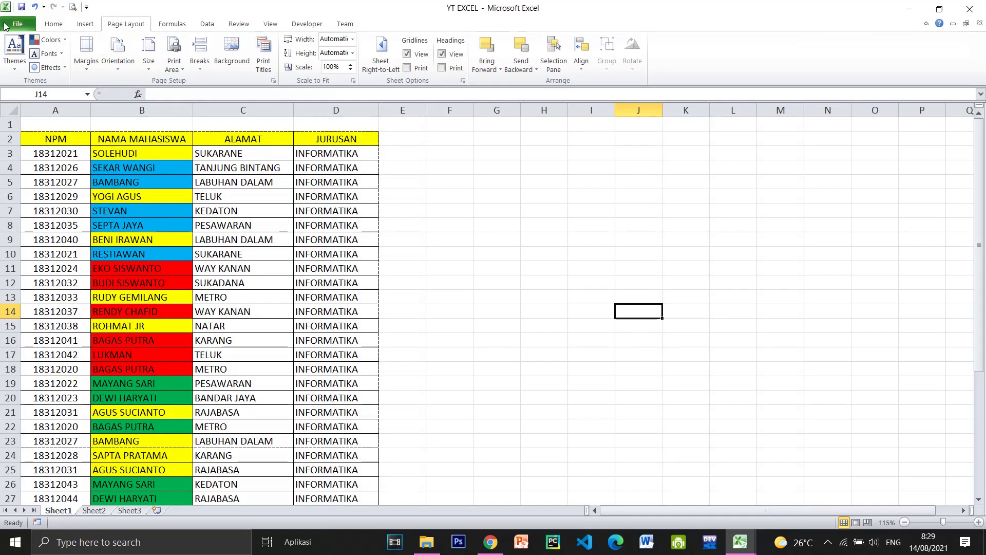
click(273, 81)
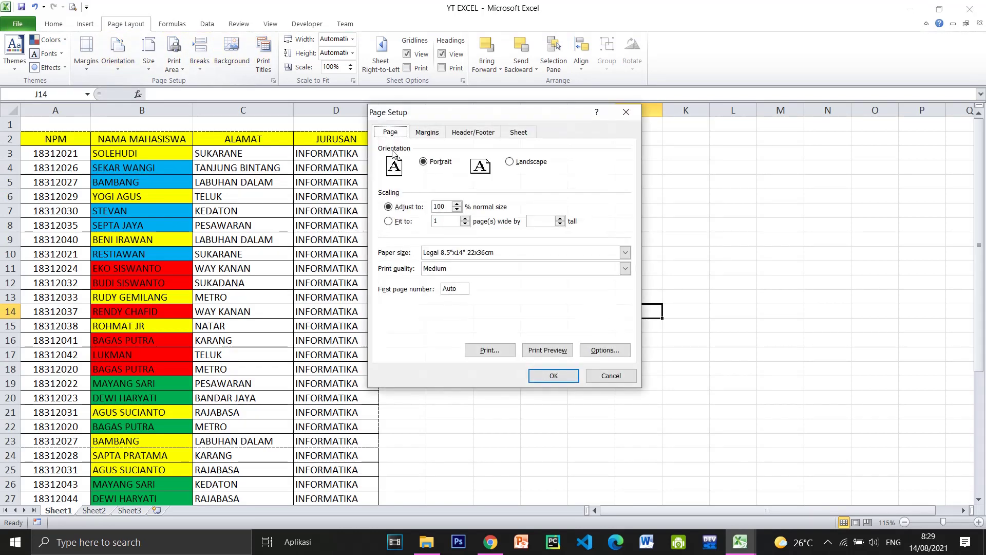
Centre the YT EXCEL student table horizontally on the Legal page and preview it
click(427, 132)
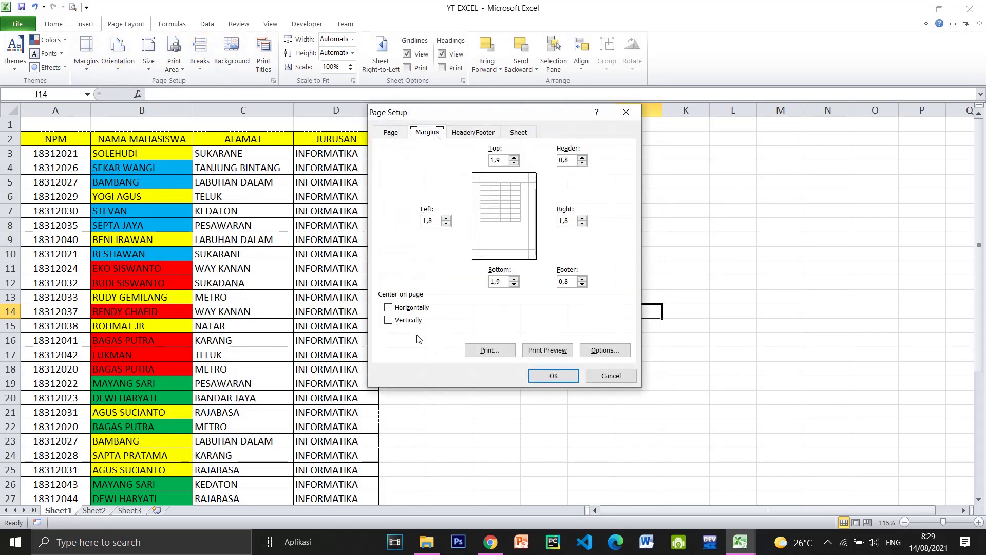
click(409, 308)
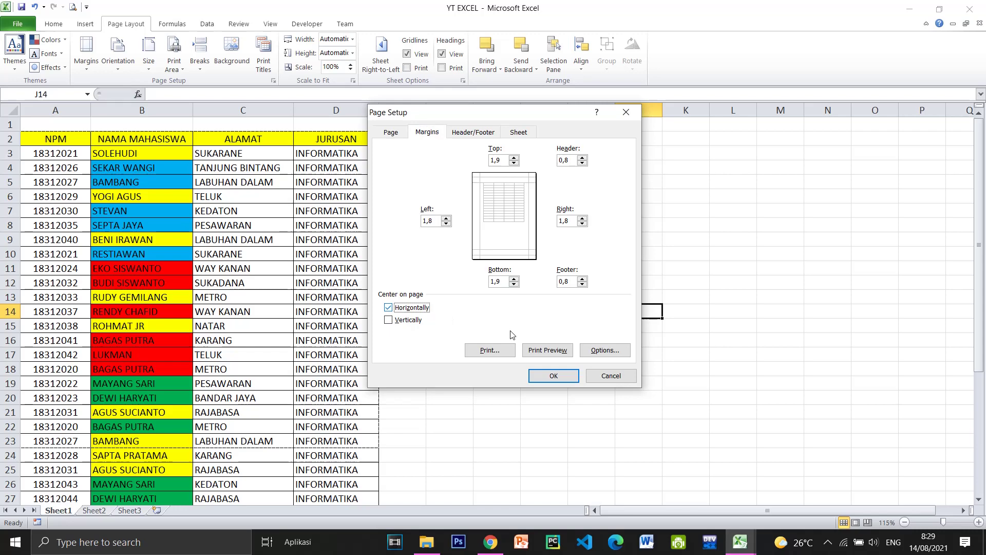
click(545, 351)
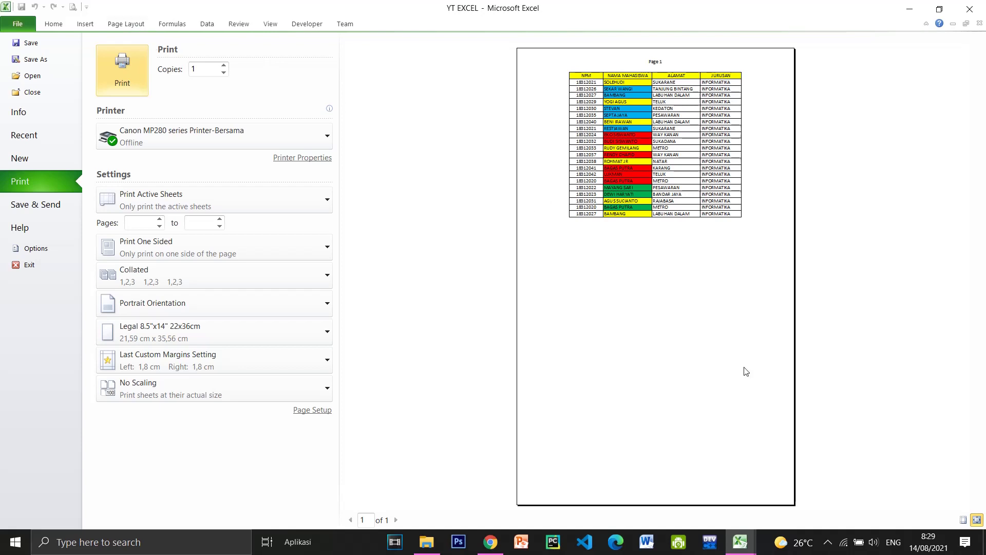
click(828, 544)
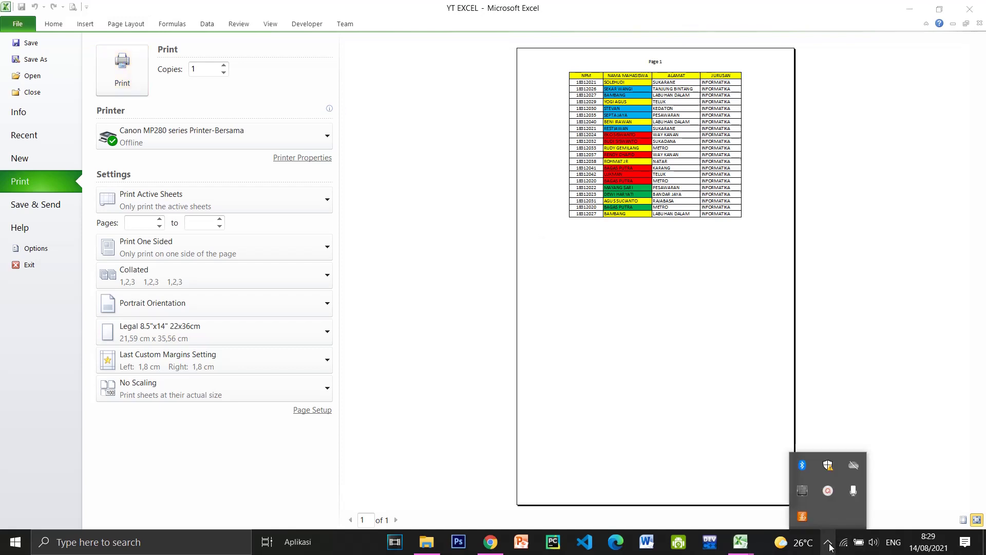
click(828, 493)
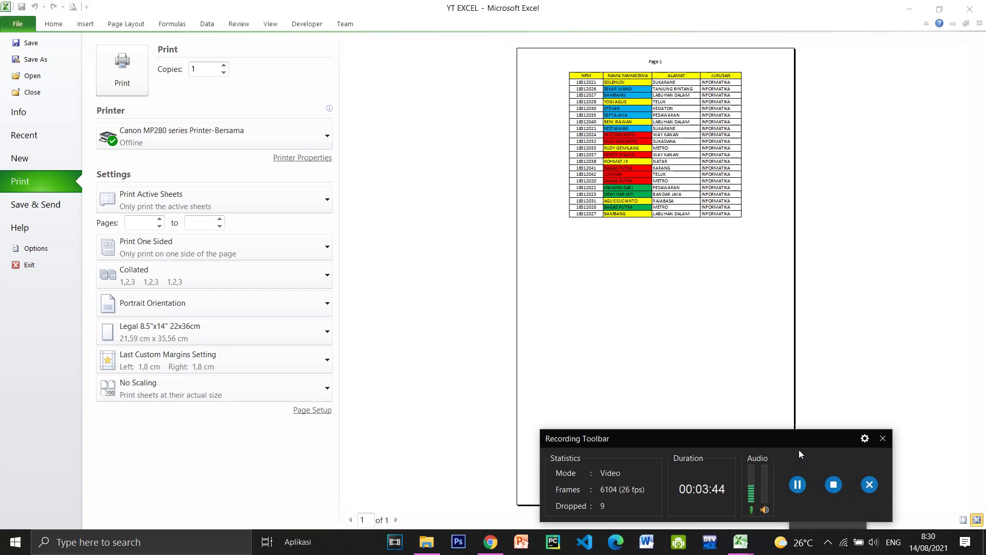